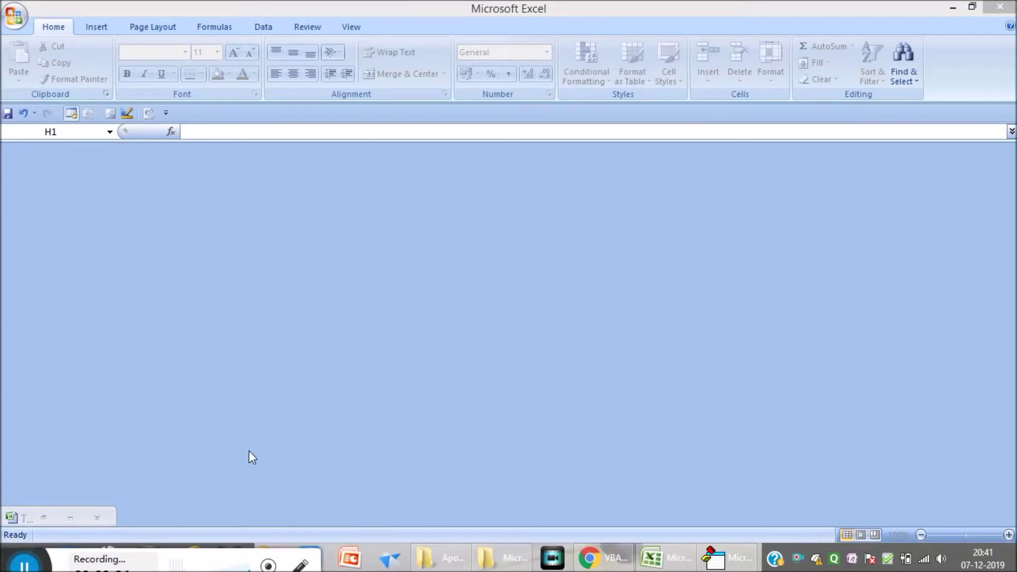
Maximize the To youtube workbook and select an empty cell on the Data1 sheet.
left_click(69, 517)
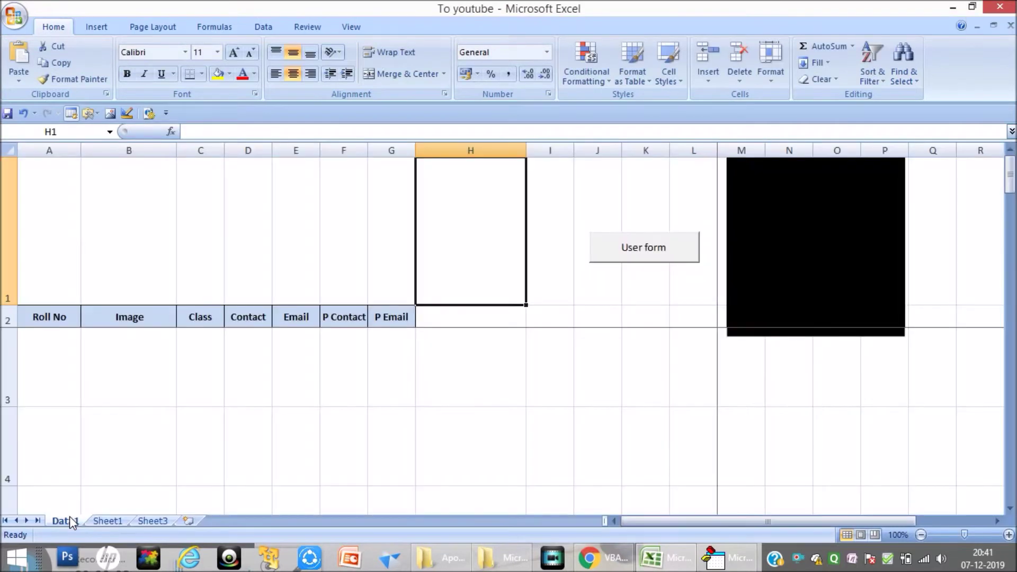
left_click(985, 511)
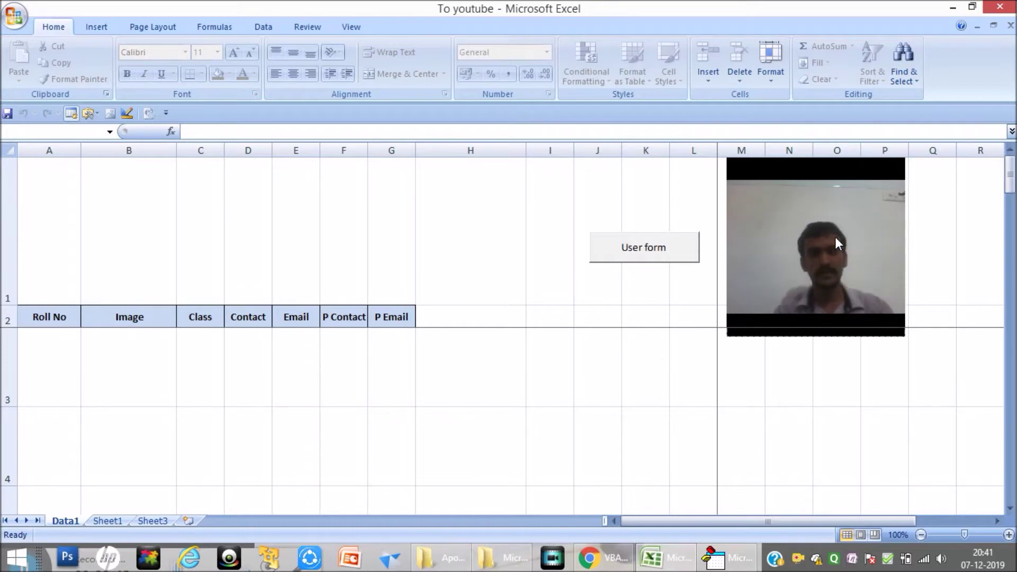
Open the Data form and enter roll number 1, class 10 and the contact number.
left_click(649, 253)
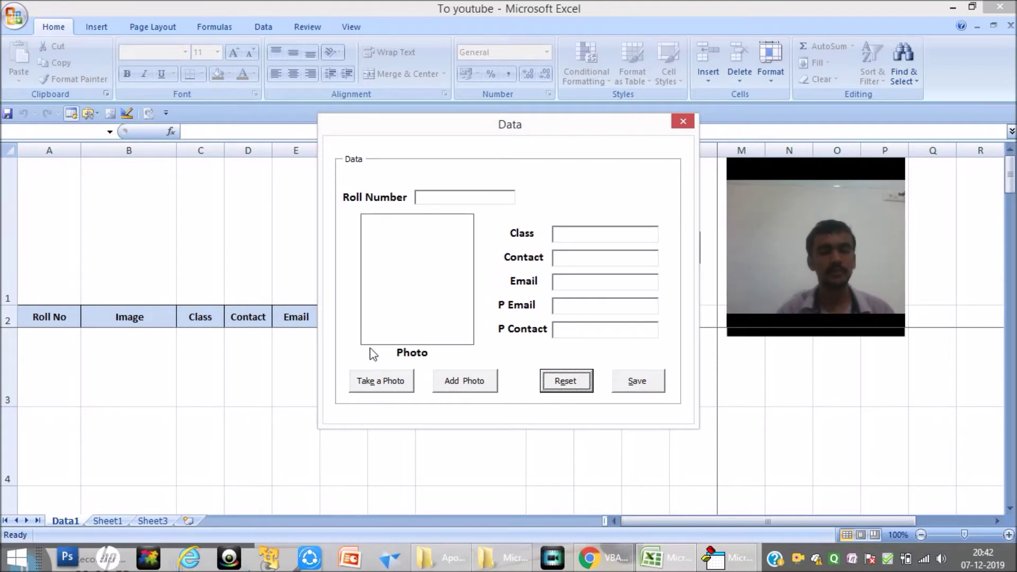
left_click(455, 199)
type("1")
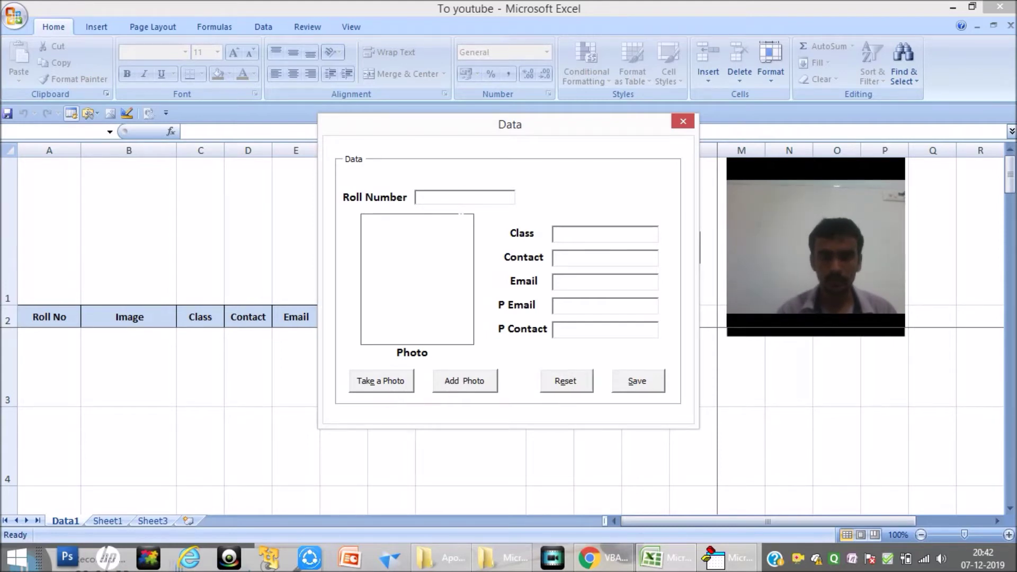
left_click(562, 234)
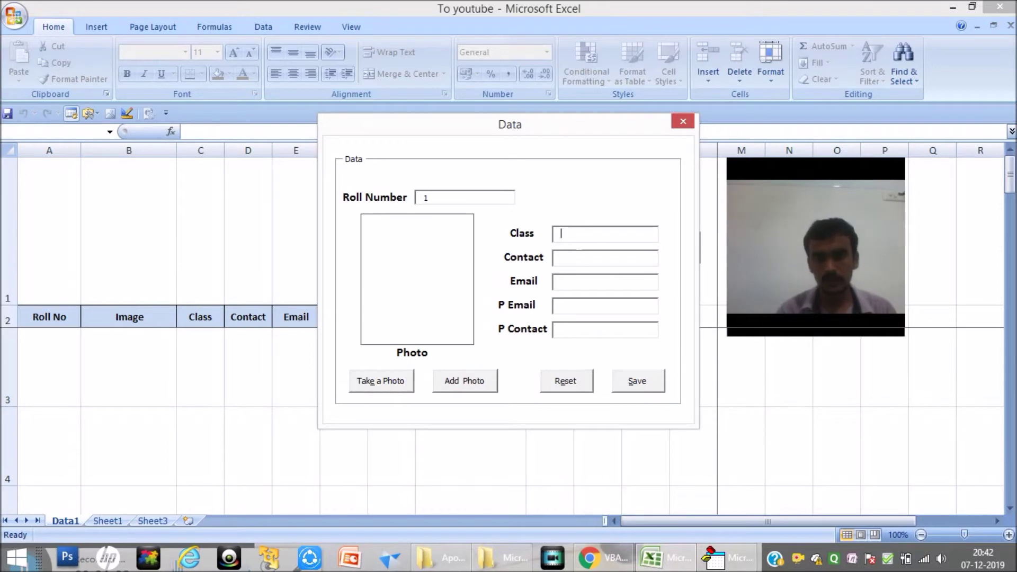
left_click(575, 258)
type("111111")
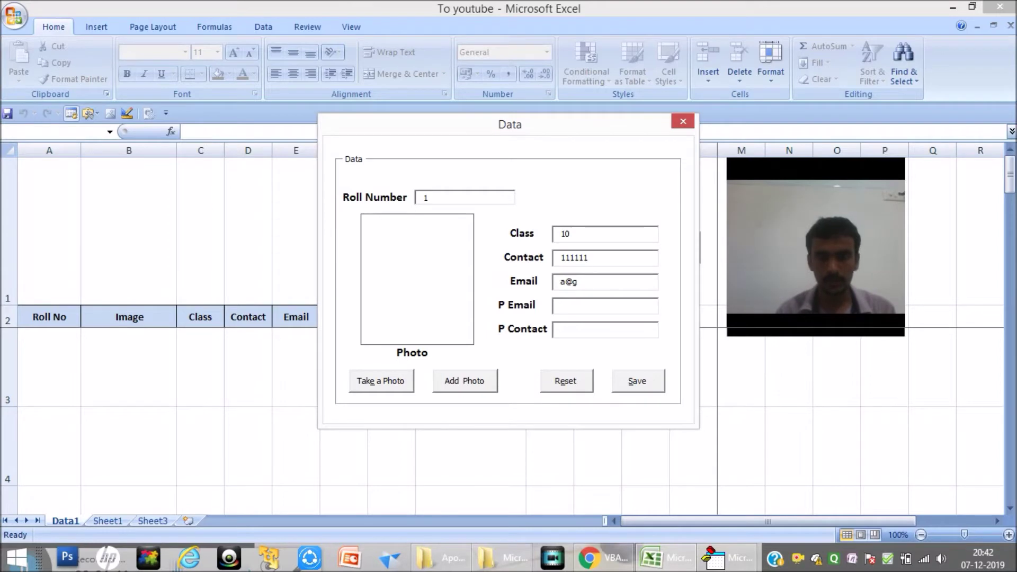
Fill in the email details, capture a webcam photo and save record 1 to row 3.
type("b@g")
type("15151")
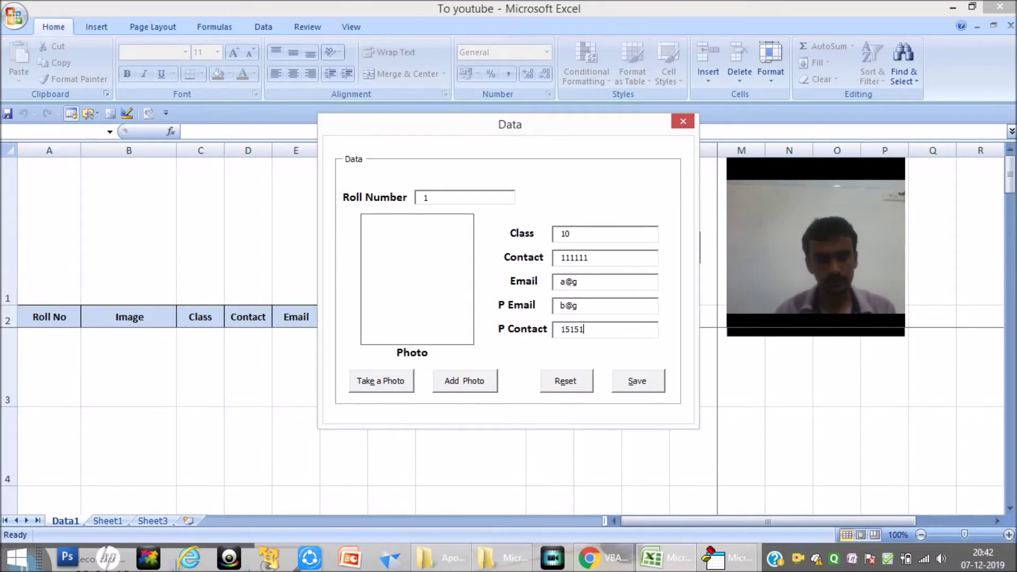
left_click(398, 386)
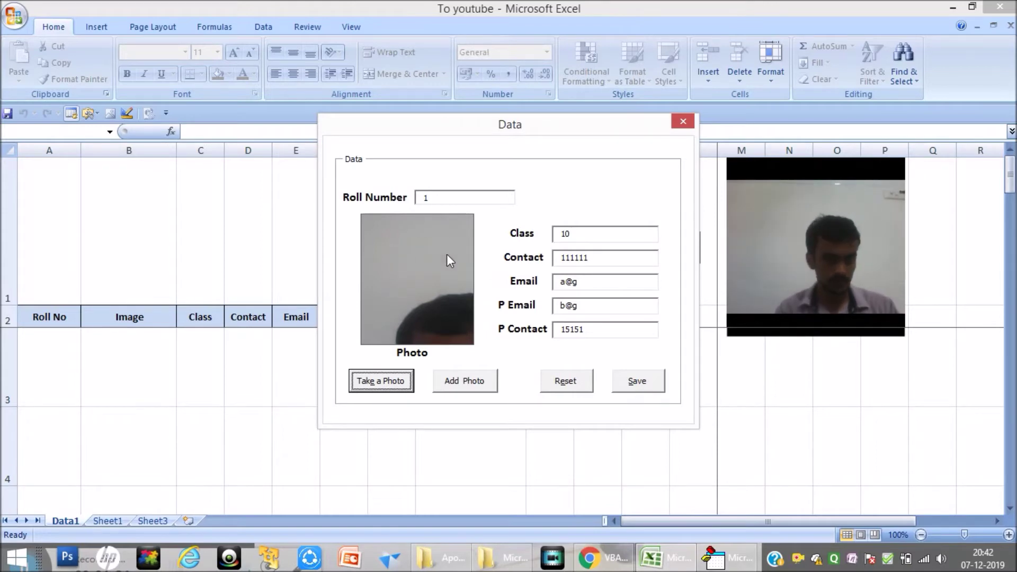
left_click(635, 385)
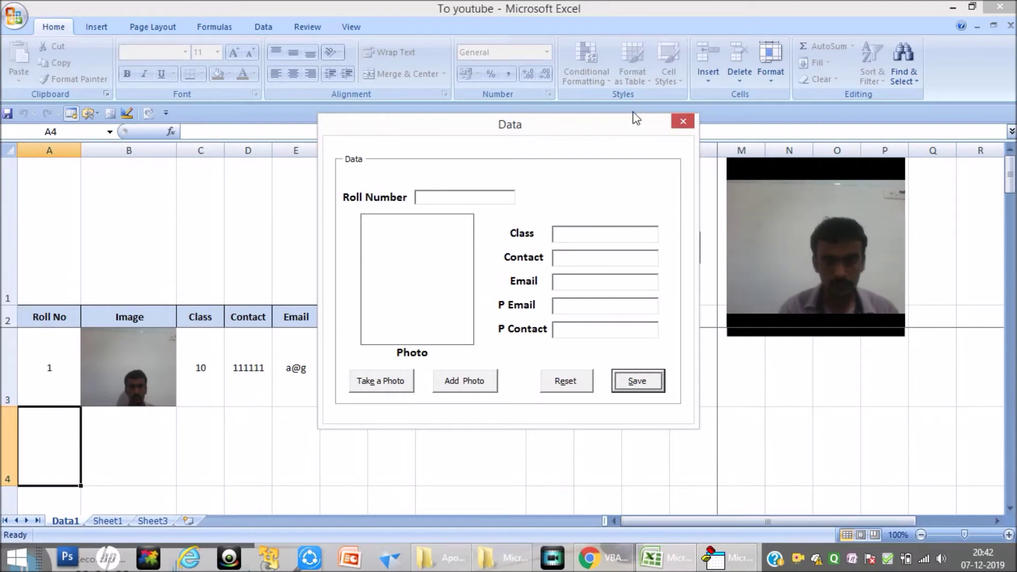
Move the Data form aside to check the saved row, then back toward the centre.
left_click_drag(644, 129, 858, 127)
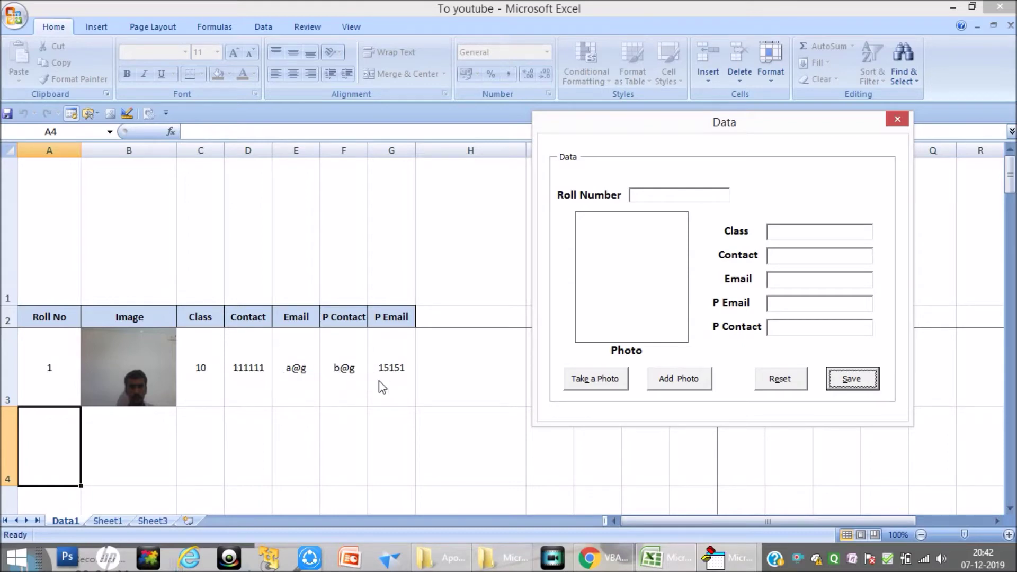
left_click_drag(758, 133, 595, 124)
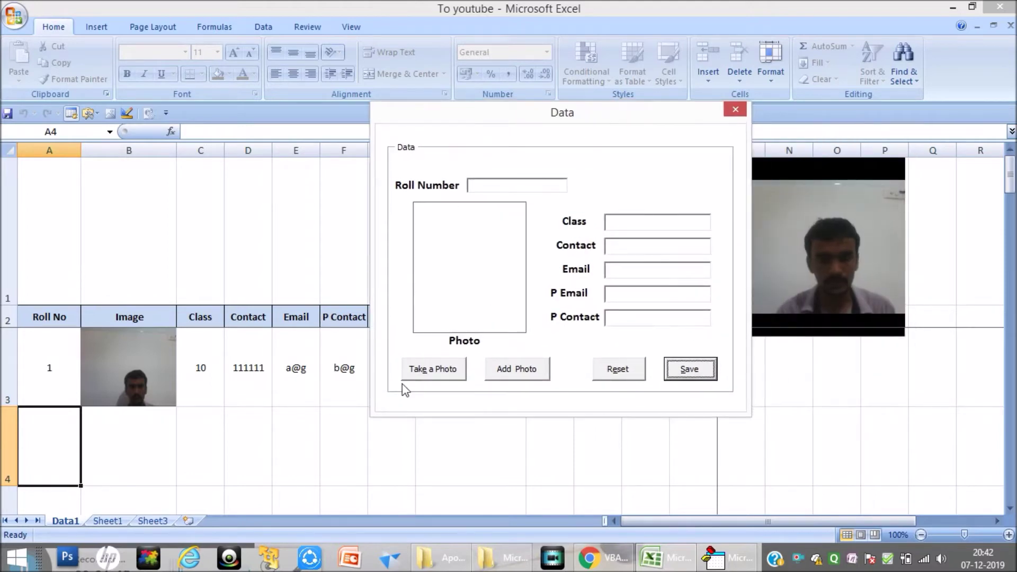
left_click_drag(625, 121, 533, 123)
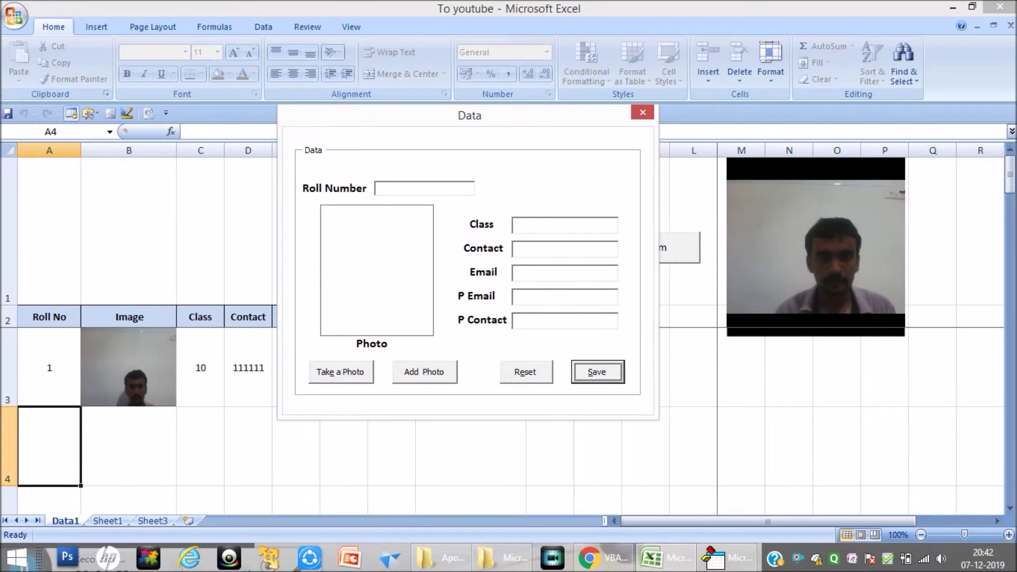
Enter the second student's roll number, email, parent email and parent contact.
left_click(383, 189)
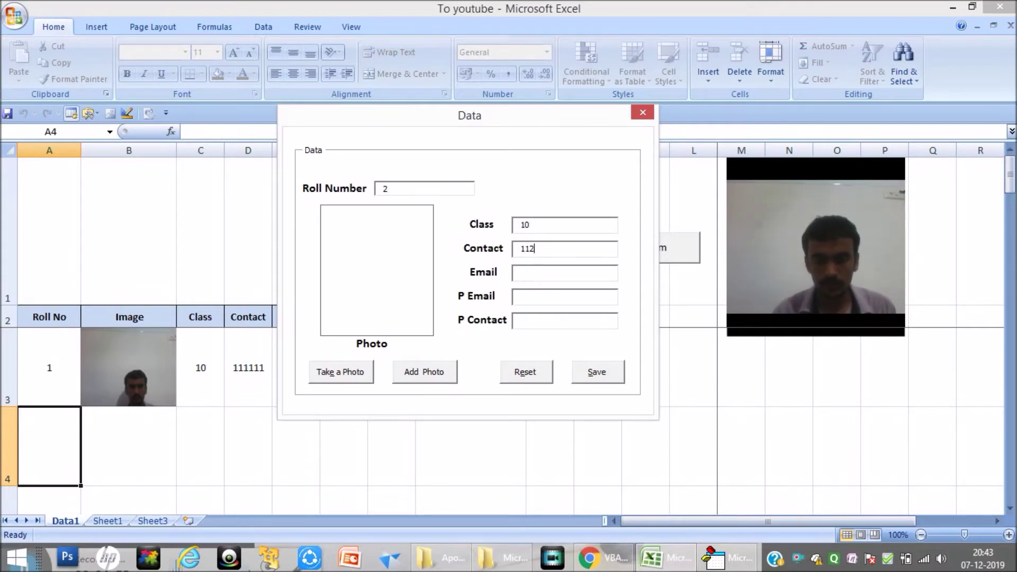
key("Tab")
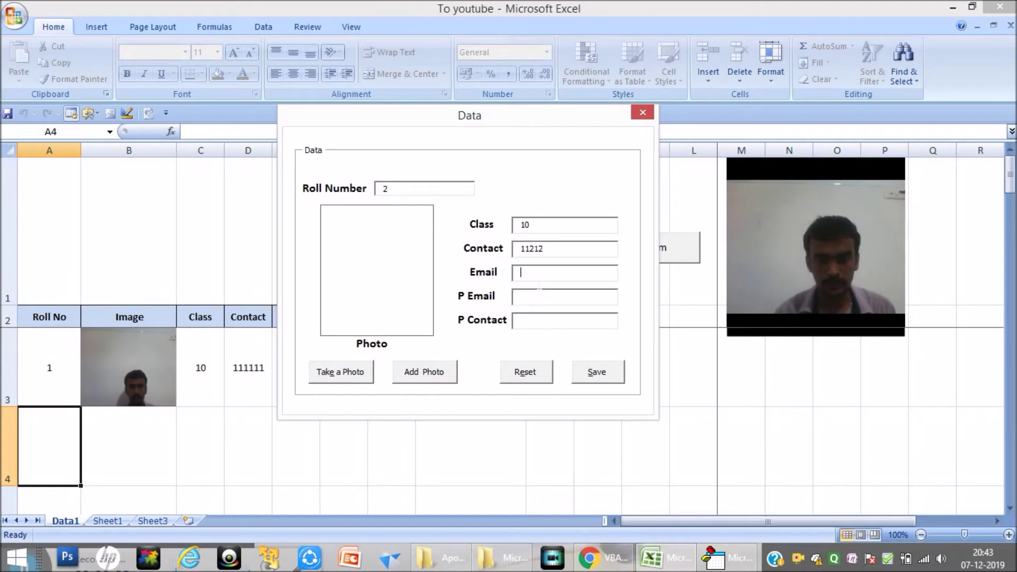
type("c@g")
key("Tab")
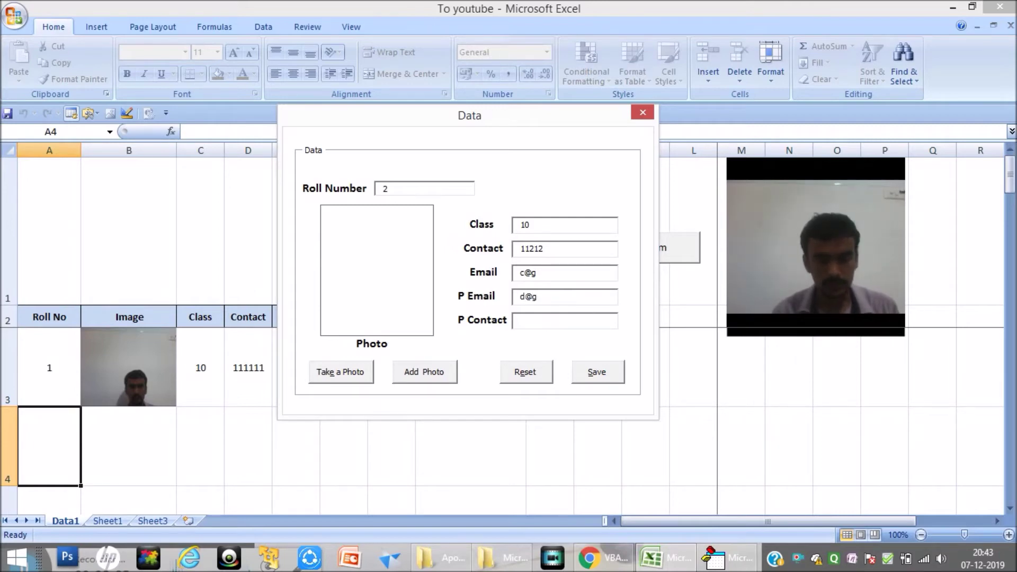
left_click(552, 322)
type("56565")
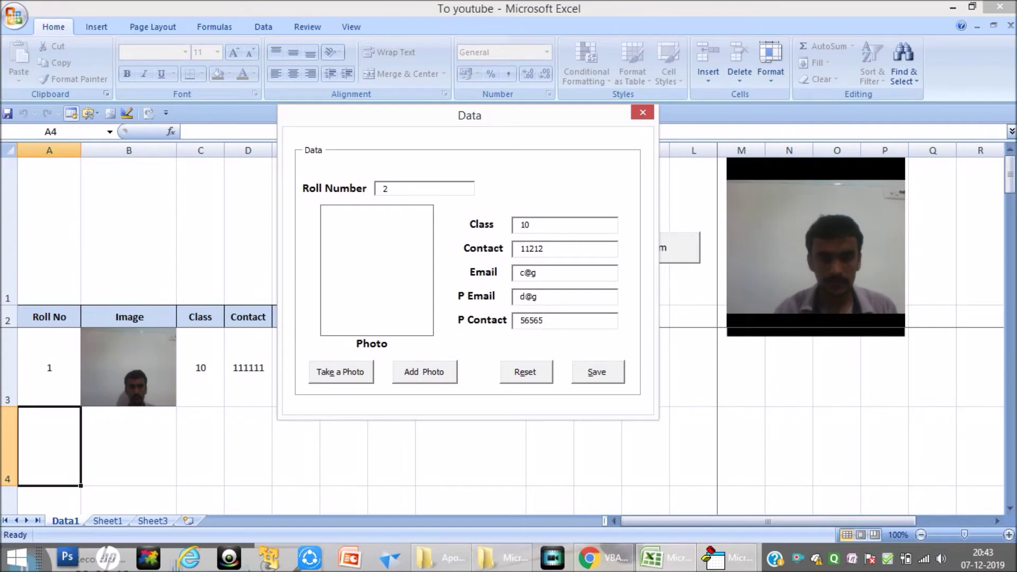
Capture a webcam photo and save record 2 to row 4, moving the form aside.
left_click(353, 374)
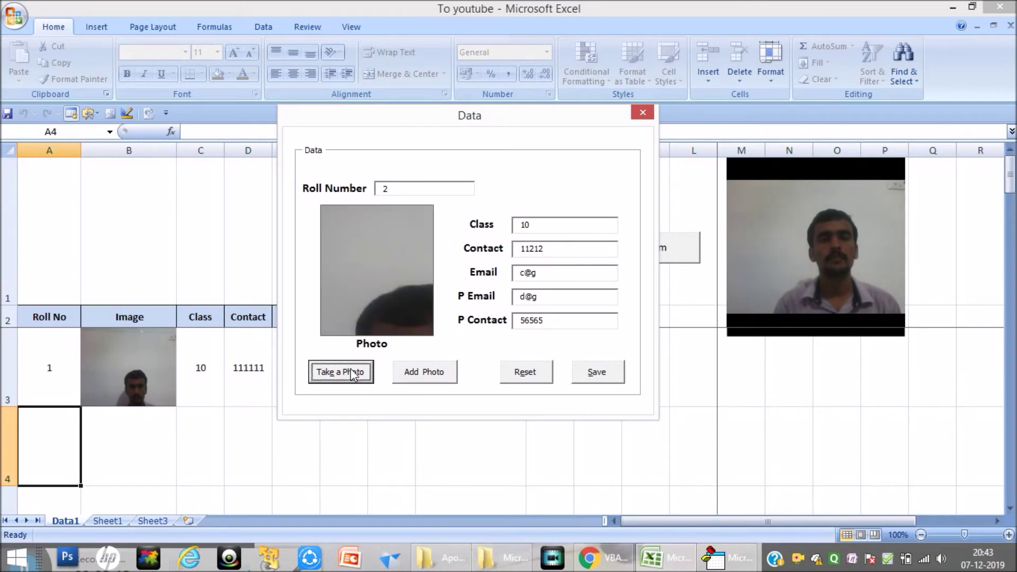
left_click(606, 379)
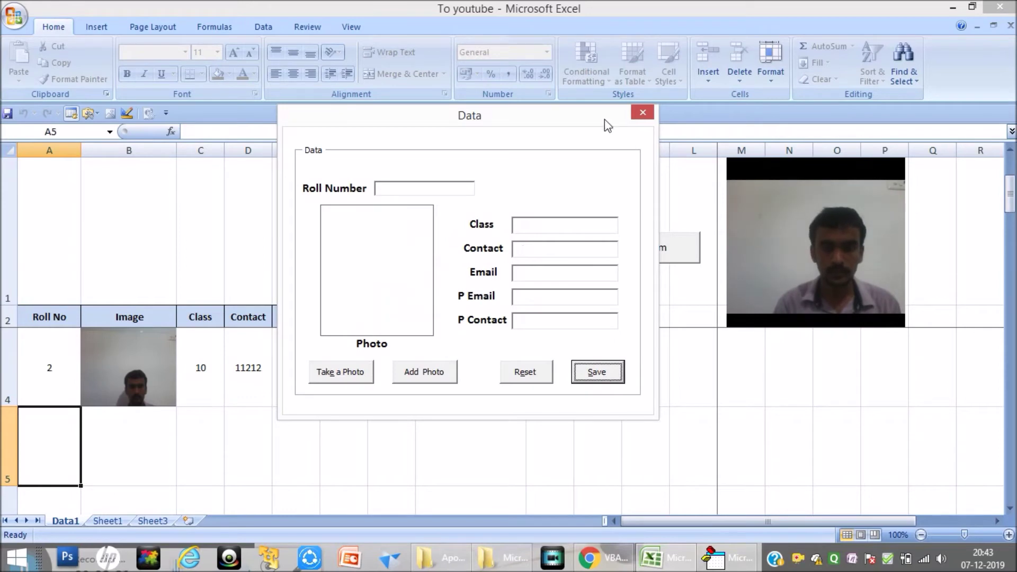
left_click_drag(617, 121, 678, 137)
Close and reopen the Data form, dismissing the demo version notice.
left_click(704, 128)
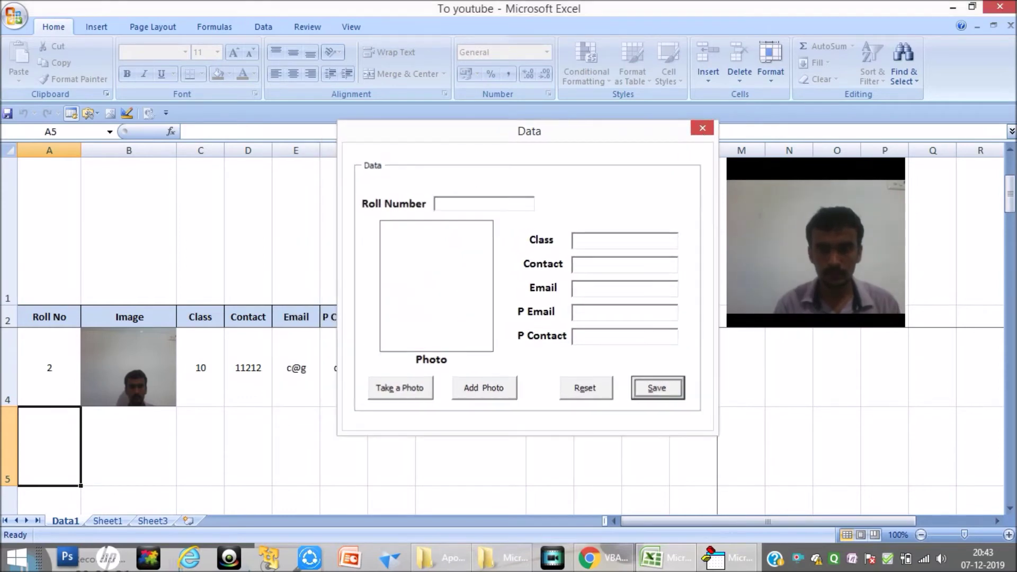
left_click_drag(1009, 204, 1009, 178)
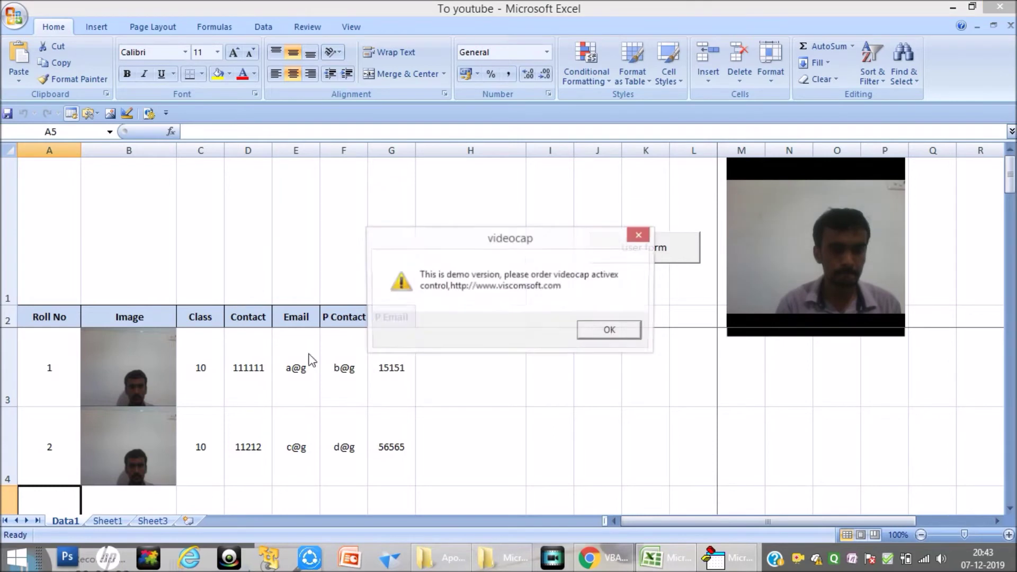
left_click(630, 330)
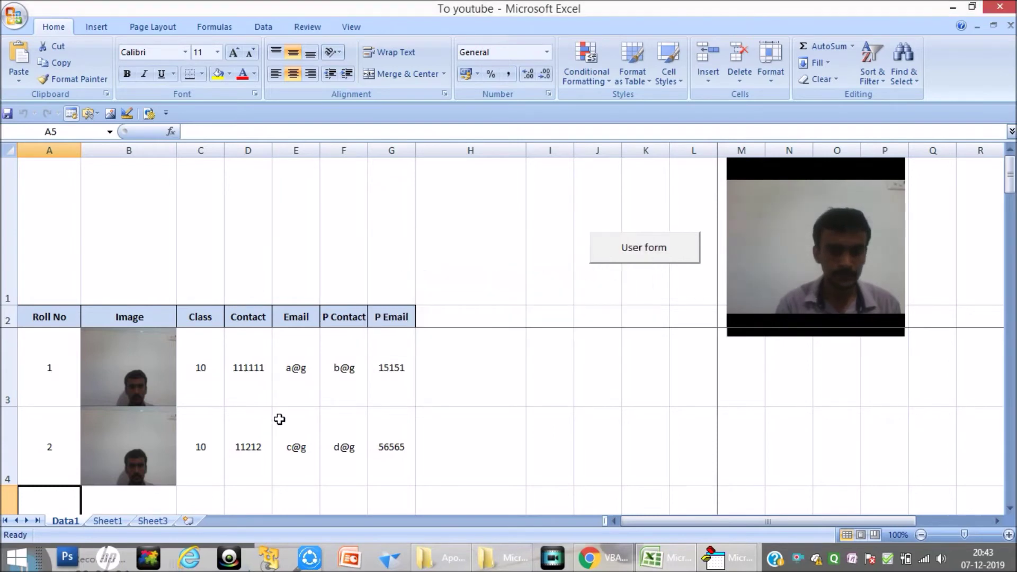
left_click(651, 253)
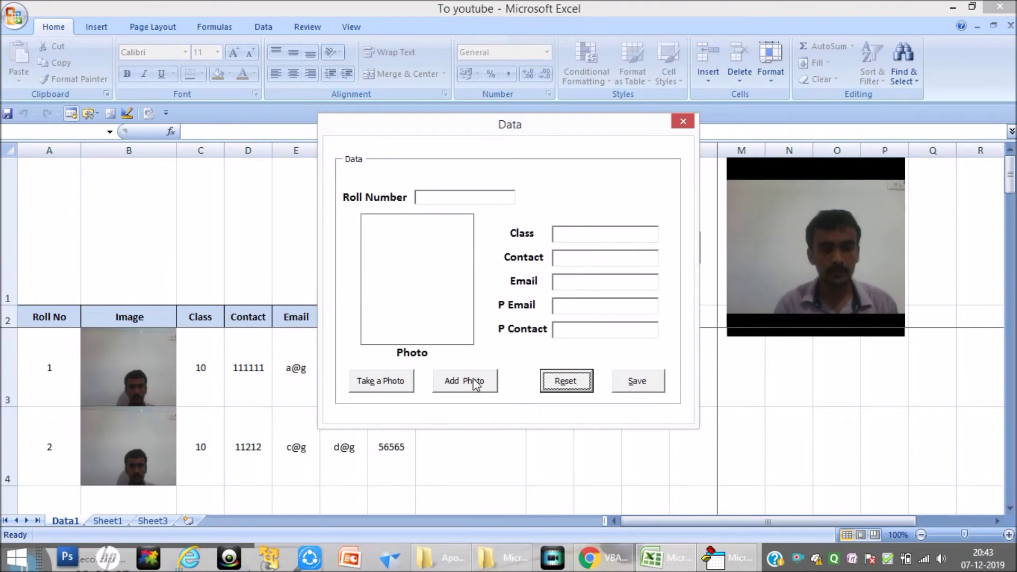
Fill record 3: roll number 3, class 10, contact, email, parent email and parent contact.
left_click(464, 197)
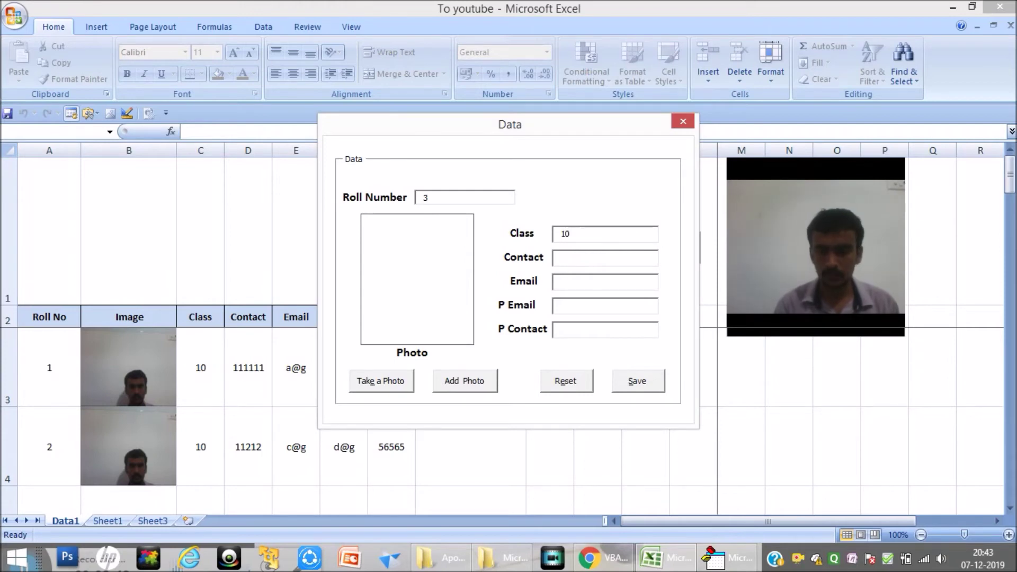
type("111")
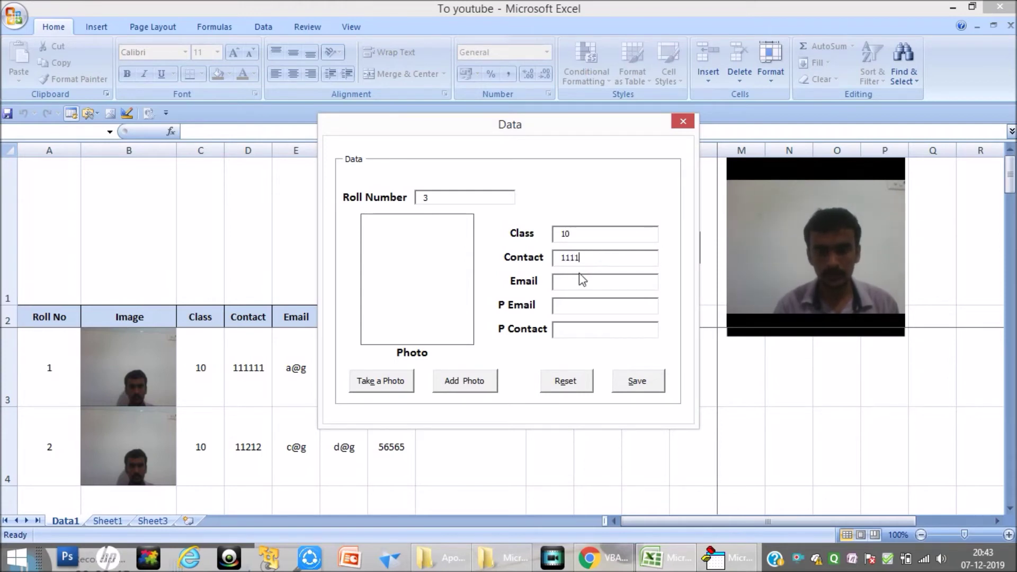
type("1")
key("Tab")
type("y@")
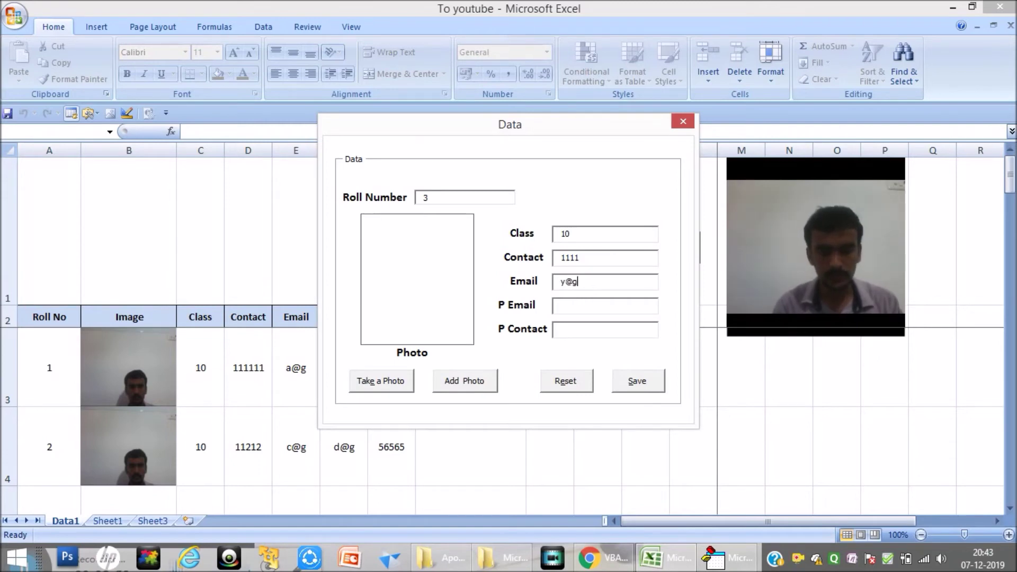
left_click(584, 308)
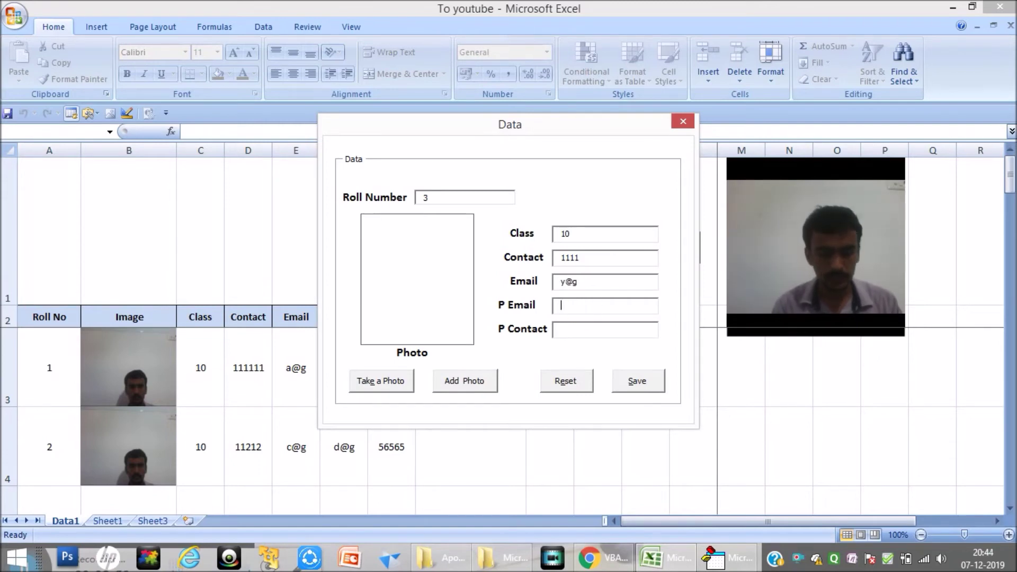
type("X@g")
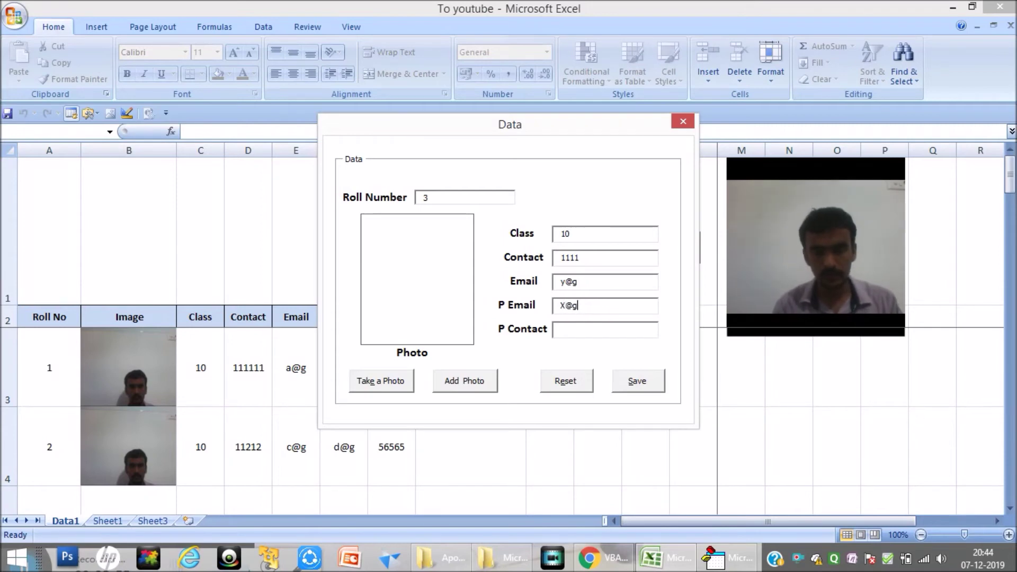
left_click(585, 334)
type("89898")
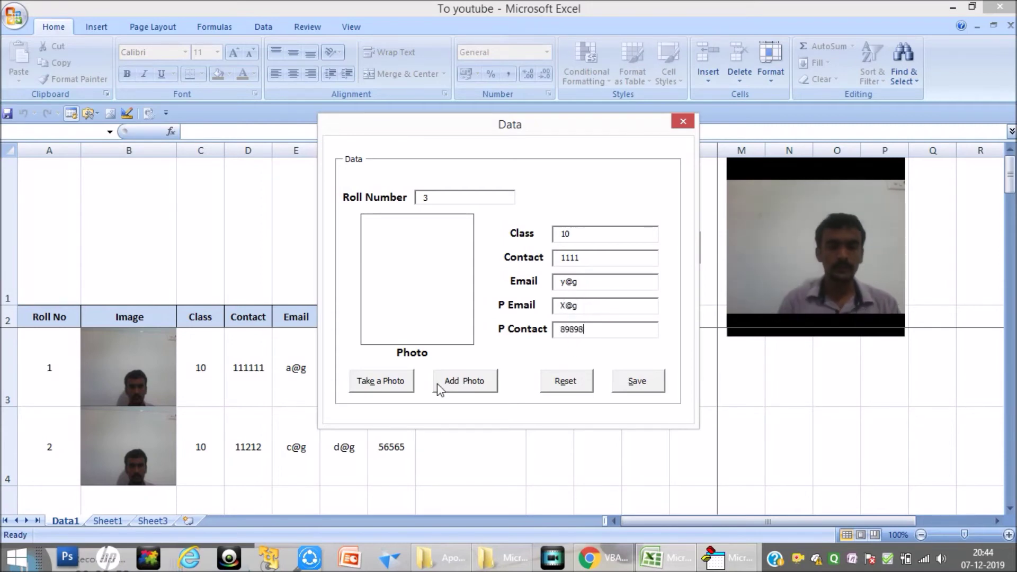
left_click(466, 380)
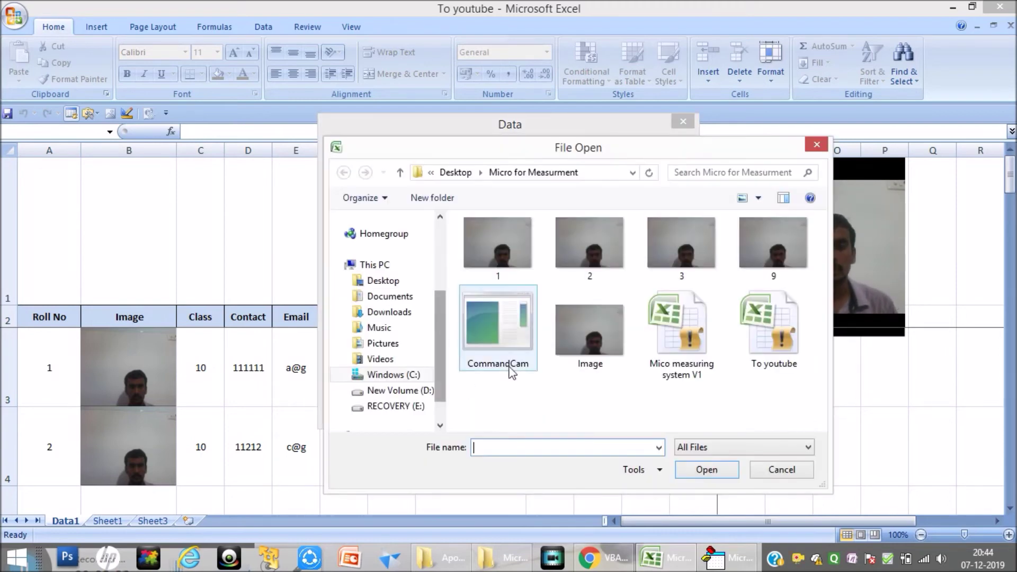
Load the Image file as the photo, save record 3 to row 5, and close the form.
left_click(593, 354)
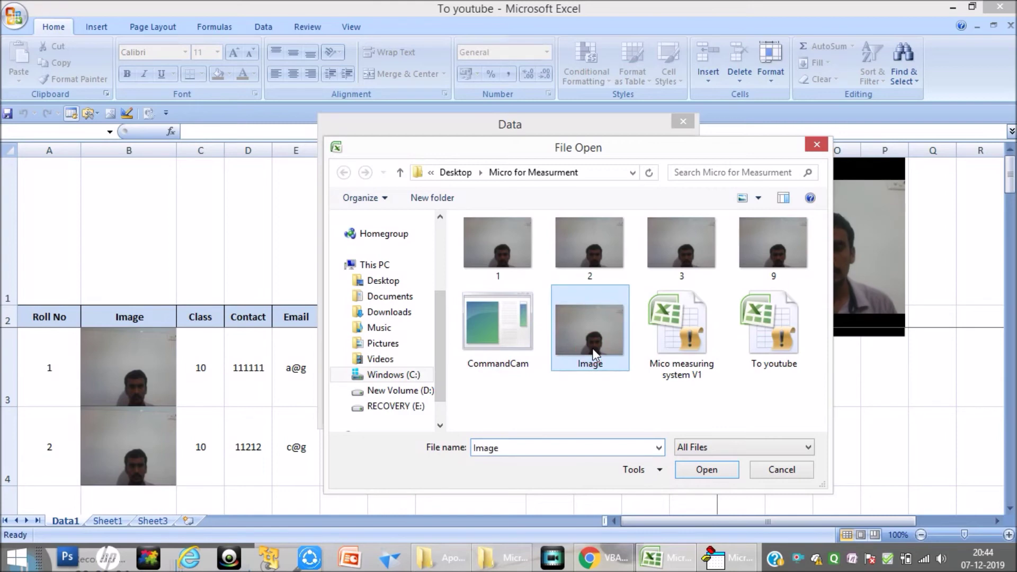
left_click(707, 470)
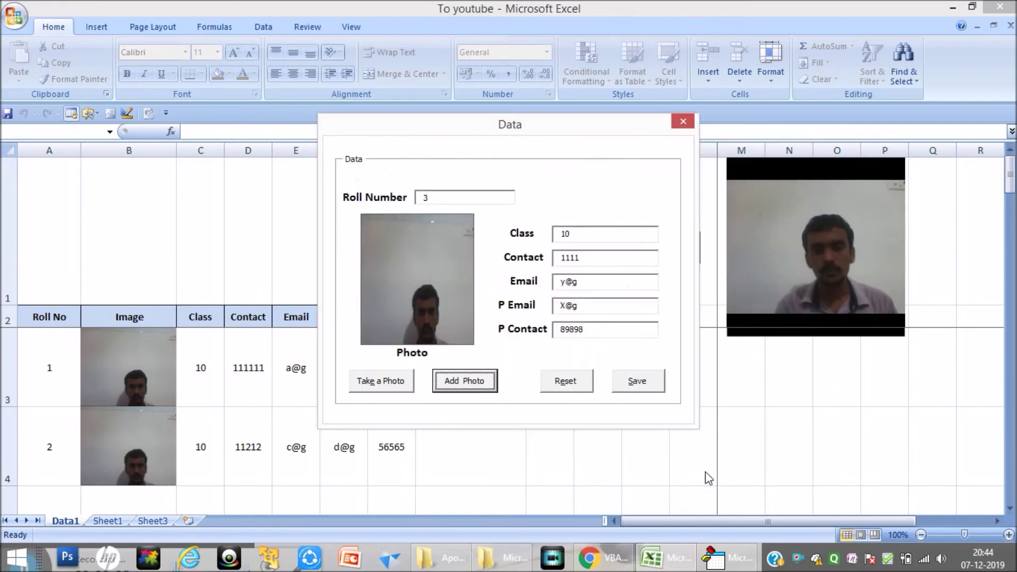
left_click(638, 388)
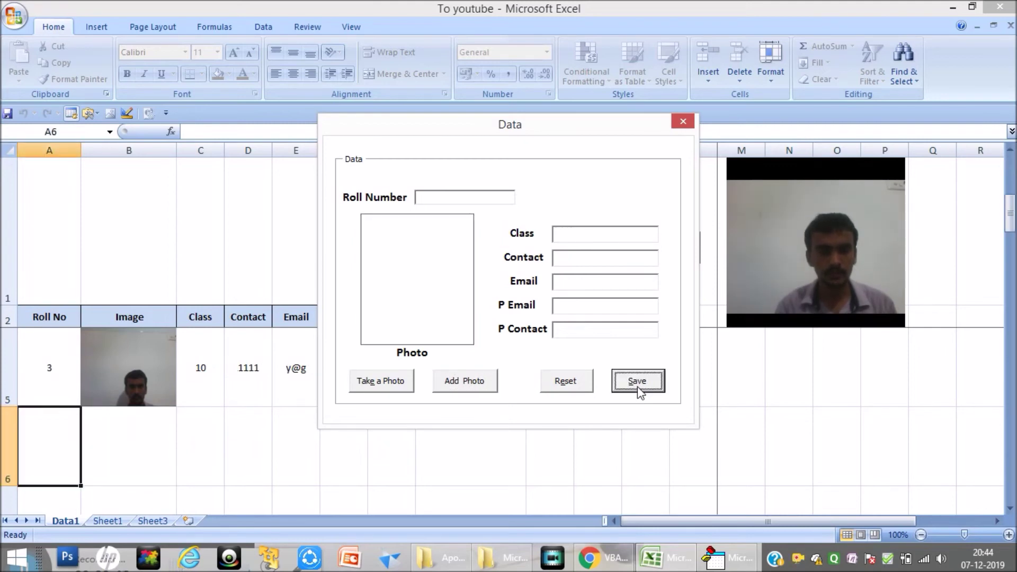
left_click(688, 122)
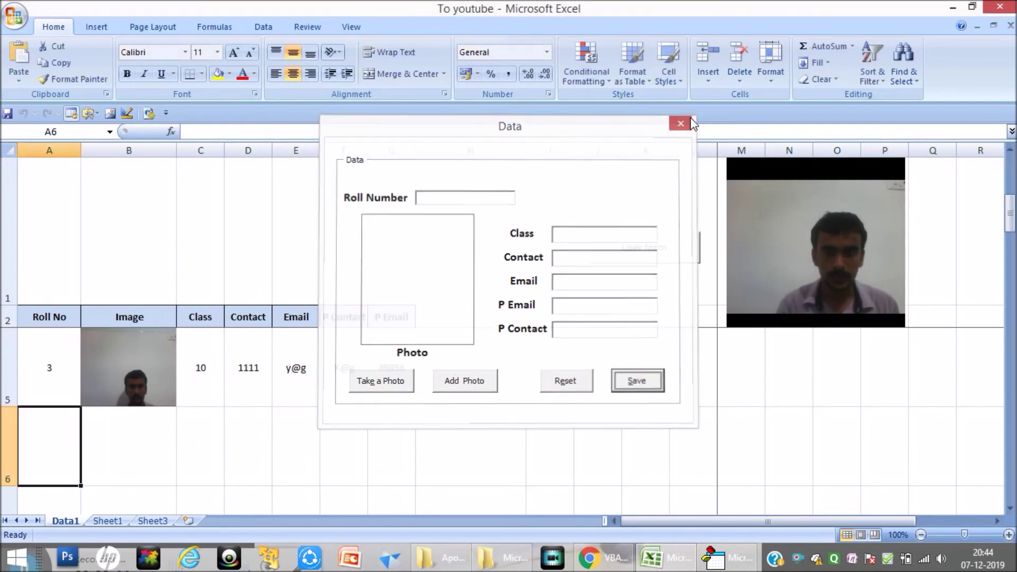
left_click_drag(1010, 223, 1010, 207)
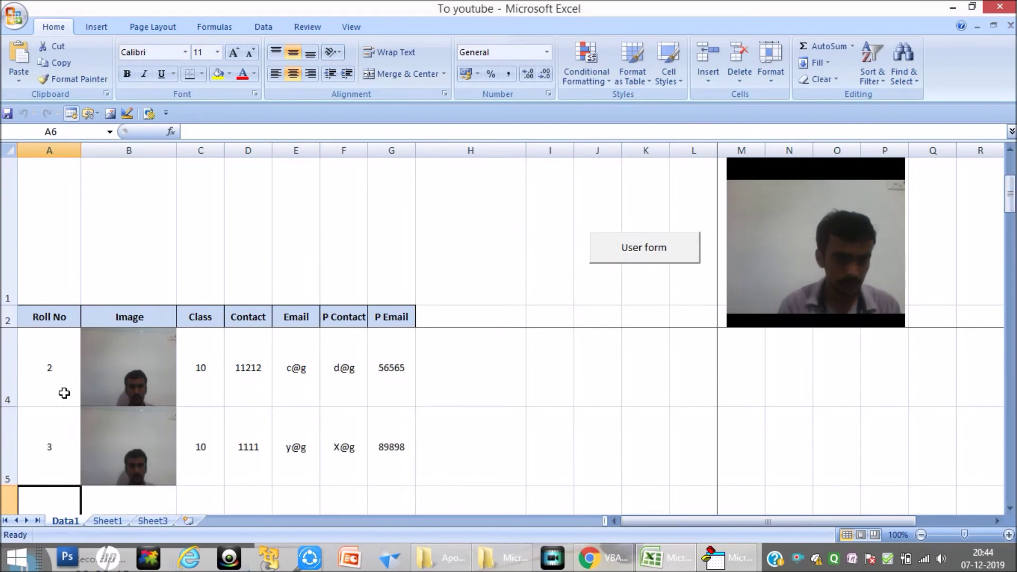
left_click(1010, 151)
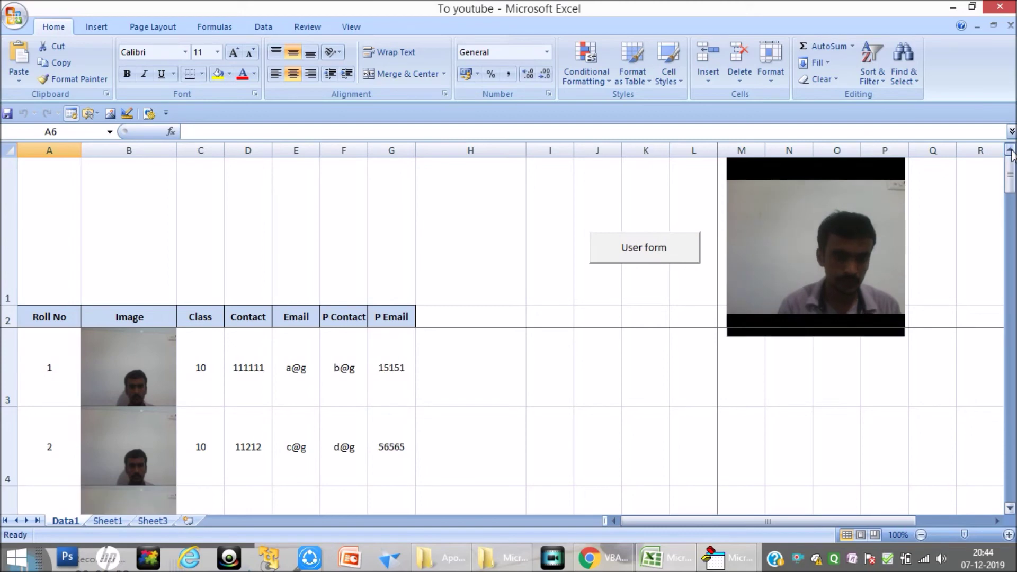
left_click(1011, 187)
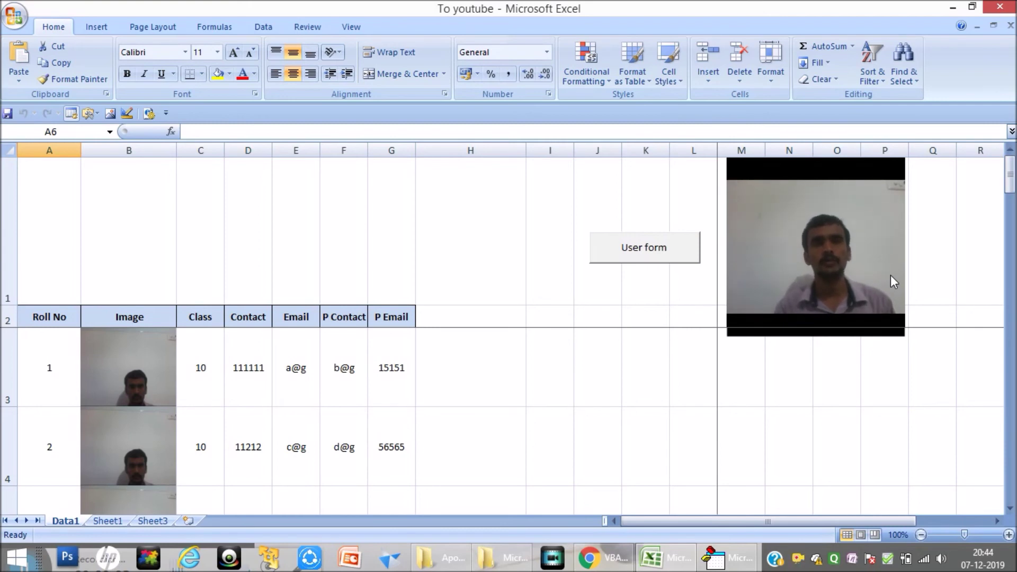
left_click(646, 250)
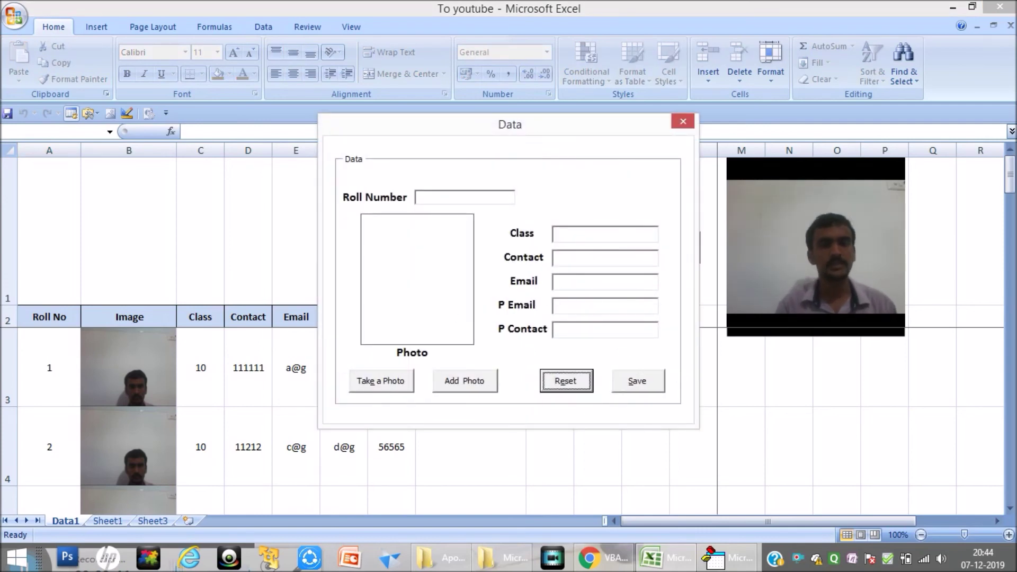
left_click(678, 127)
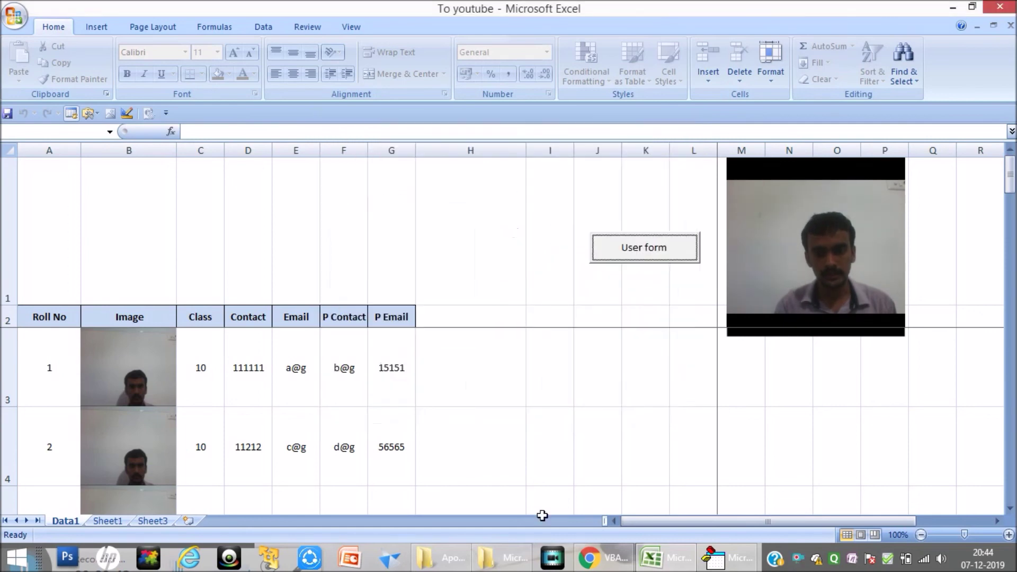
left_click(503, 558)
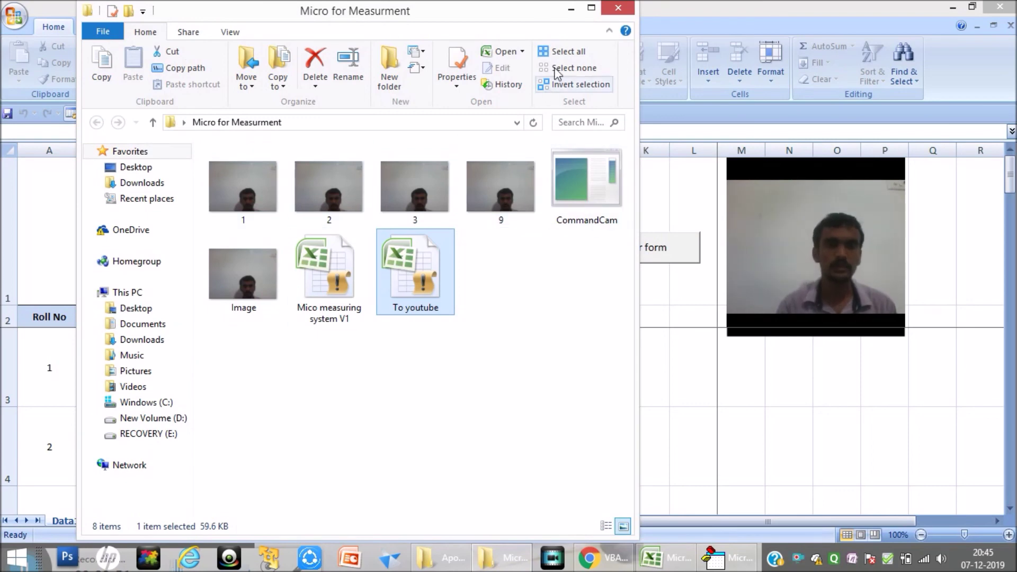
left_click(570, 9)
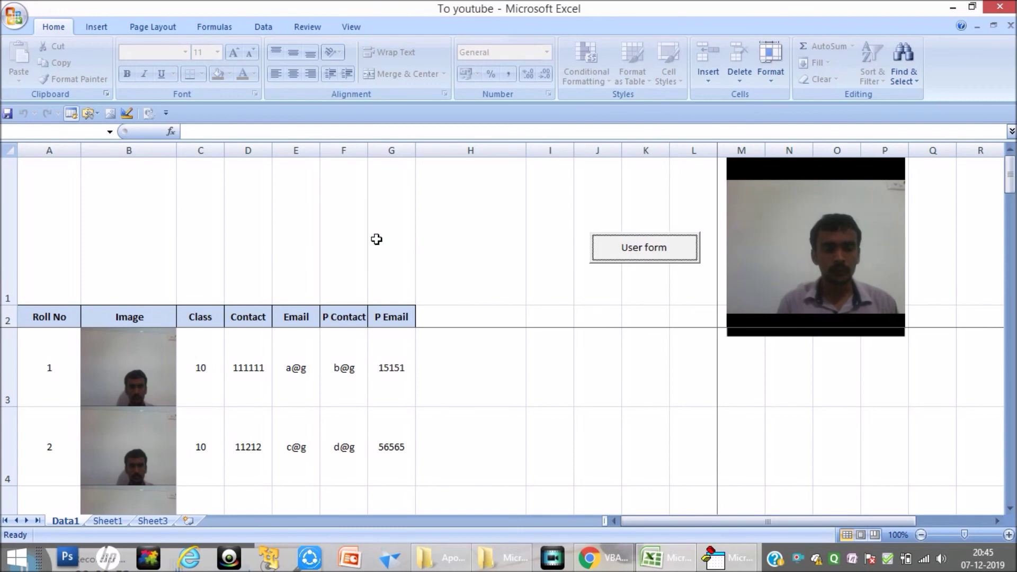
left_click_drag(405, 265, 743, 348)
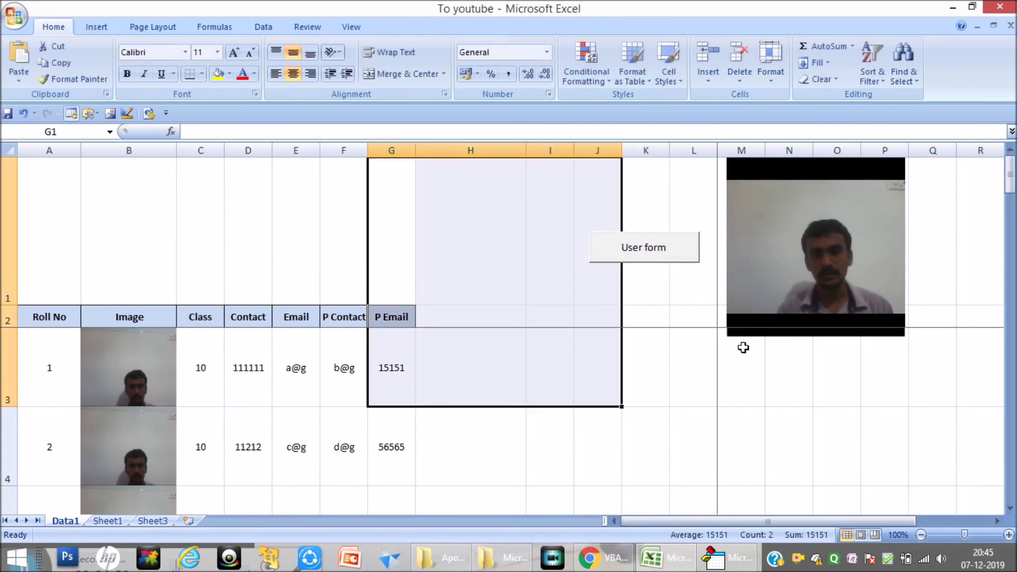
left_click(987, 508)
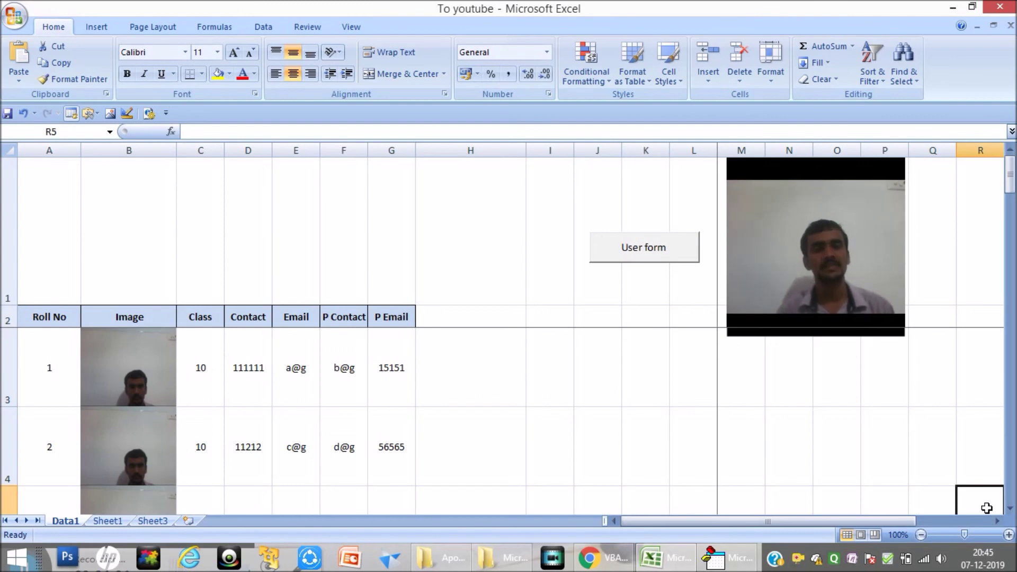